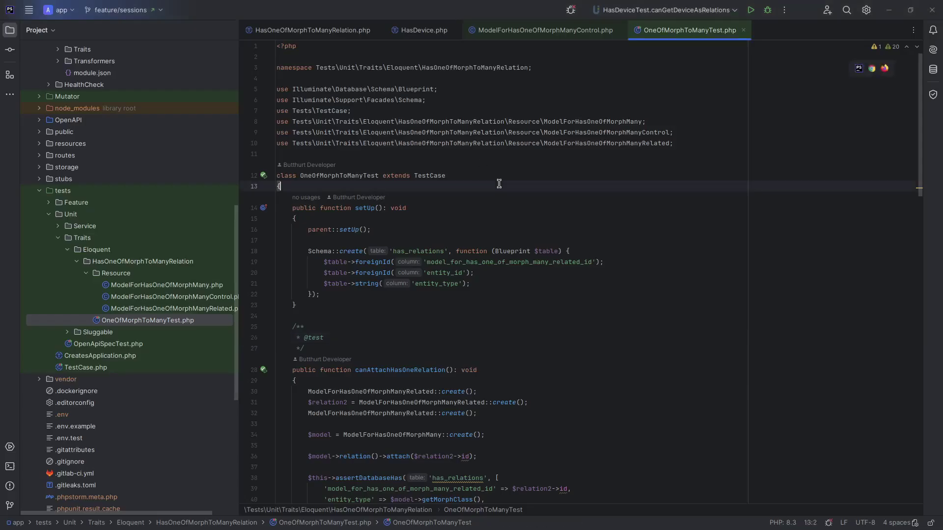
{"action": "scroll", "coordinate": [498, 184], "scroll_direction": "down", "scroll_amount": 3}
{"action": "scroll", "coordinate": [498, 184], "scroll_direction": "down", "scroll_amount": 2}
{"action": "scroll", "coordinate": [499, 184], "scroll_direction": "down", "scroll_amount": 3}
{"action": "scroll", "coordinate": [499, 185], "scroll_direction": "down", "scroll_amount": 3}
{"action": "scroll", "coordinate": [498, 185], "scroll_direction": "down", "scroll_amount": 3}
{"action": "scroll", "coordinate": [497, 187], "scroll_direction": "down", "scroll_amount": 3}
{"action": "scroll", "coordinate": [498, 187], "scroll_direction": "down", "scroll_amount": 2}
Open ModelForHasOneOfMorphMany, ModelForHasOneOfMorphManyControl and ModelForHasOneOfMorphManyRelated test resource models.
{"action": "double_click", "coordinate": [166, 285]}
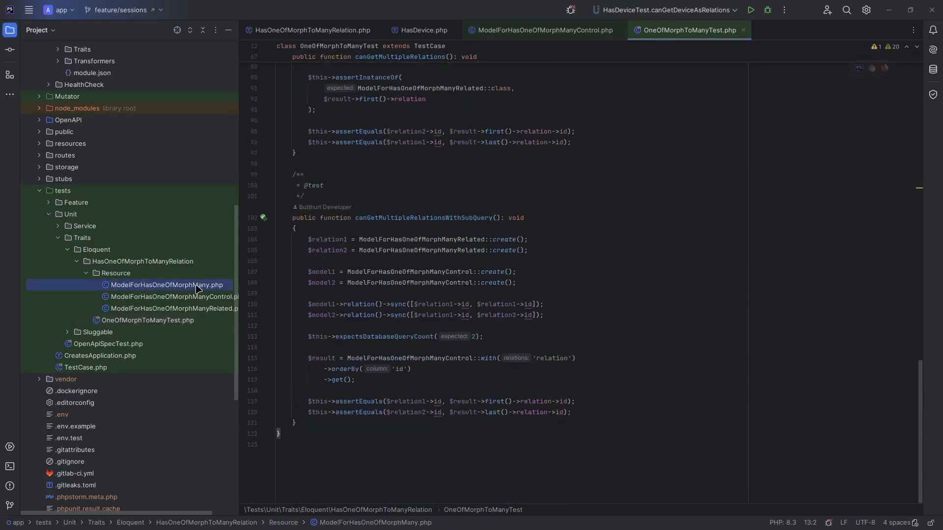
{"action": "double_click", "coordinate": [174, 297]}
{"action": "scroll", "coordinate": [362, 305], "scroll_direction": "up", "scroll_amount": 2}
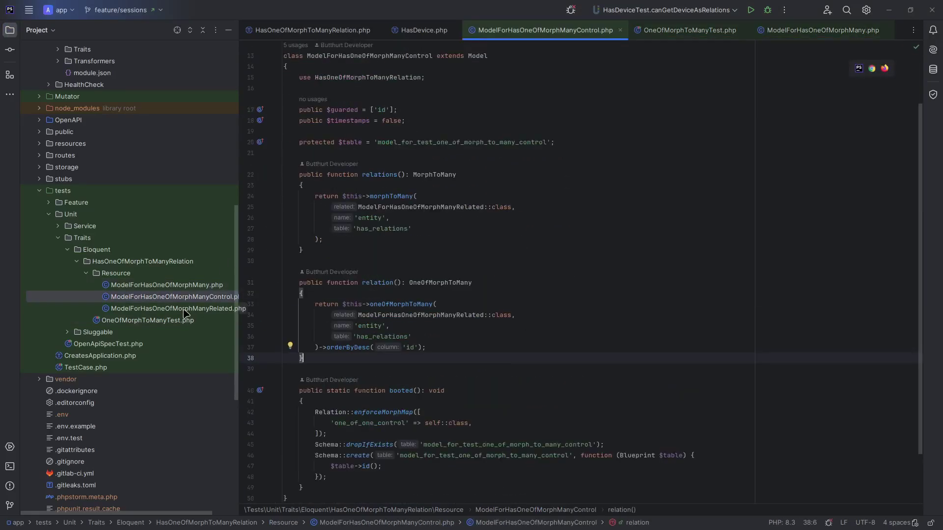
{"action": "left_click", "coordinate": [375, 308], "text": "ctrl"}
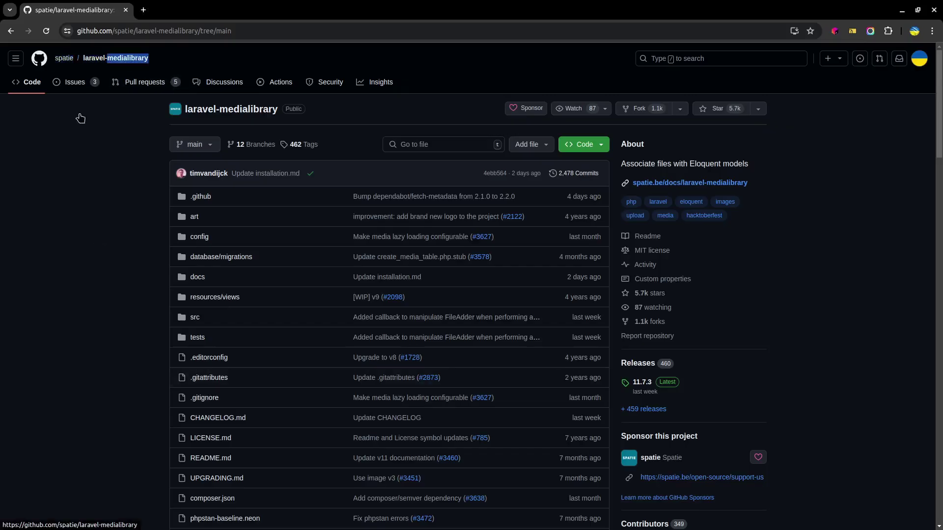
Browse into the repository's src folder and view the InteractsWithMedia.php trait.
{"action": "left_click", "coordinate": [194, 318]}
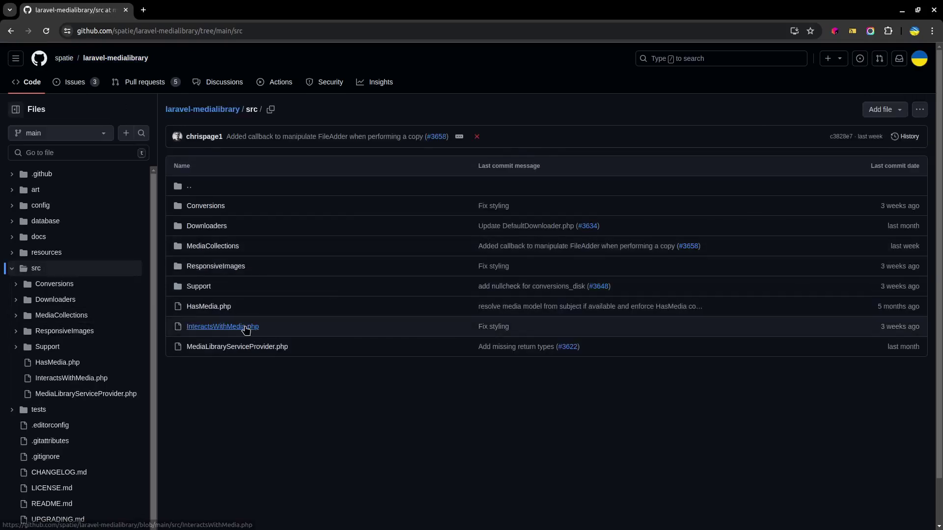
{"action": "left_click", "coordinate": [243, 326]}
{"action": "scroll", "coordinate": [245, 327], "scroll_direction": "down", "scroll_amount": 2}
{"action": "left_click_drag", "start_coordinate": [211, 355], "coordinate": [280, 355]}
{"action": "left_click", "coordinate": [290, 353]}
{"action": "scroll", "coordinate": [383, 421], "scroll_direction": "down", "scroll_amount": 4}
{"action": "scroll", "coordinate": [383, 377], "scroll_direction": "down", "scroll_amount": 2}
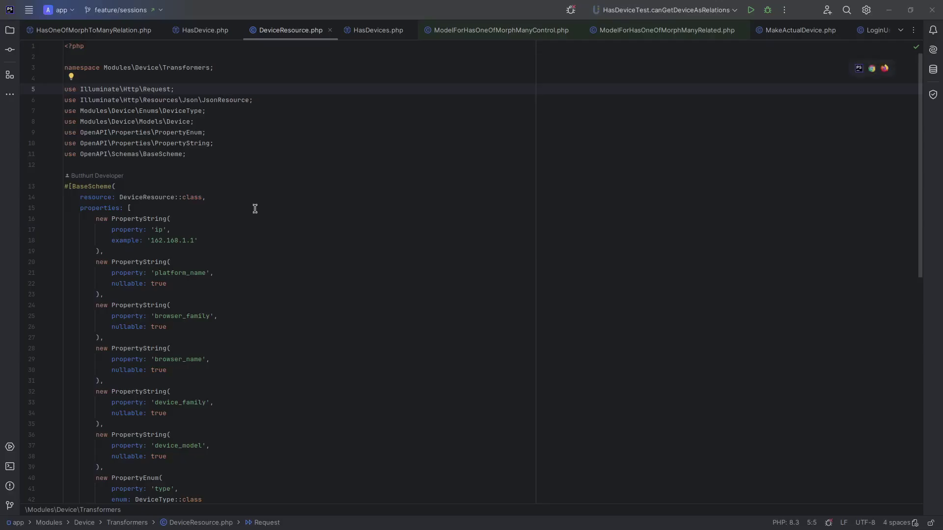
{"action": "scroll", "coordinate": [254, 214], "scroll_direction": "down", "scroll_amount": 3}
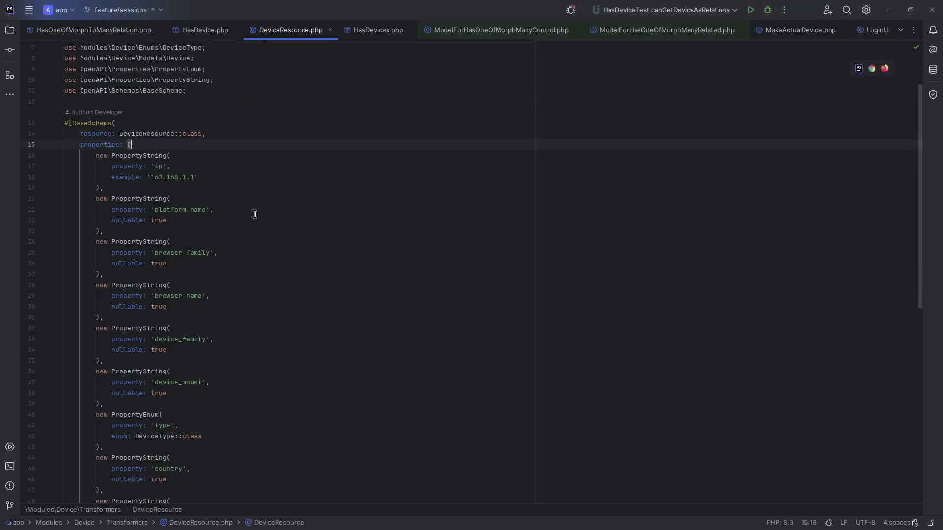
{"action": "scroll", "coordinate": [254, 214], "scroll_direction": "down", "scroll_amount": 2}
{"action": "scroll", "coordinate": [254, 214], "scroll_direction": "down", "scroll_amount": 3}
{"action": "scroll", "coordinate": [254, 214], "scroll_direction": "down", "scroll_amount": 2}
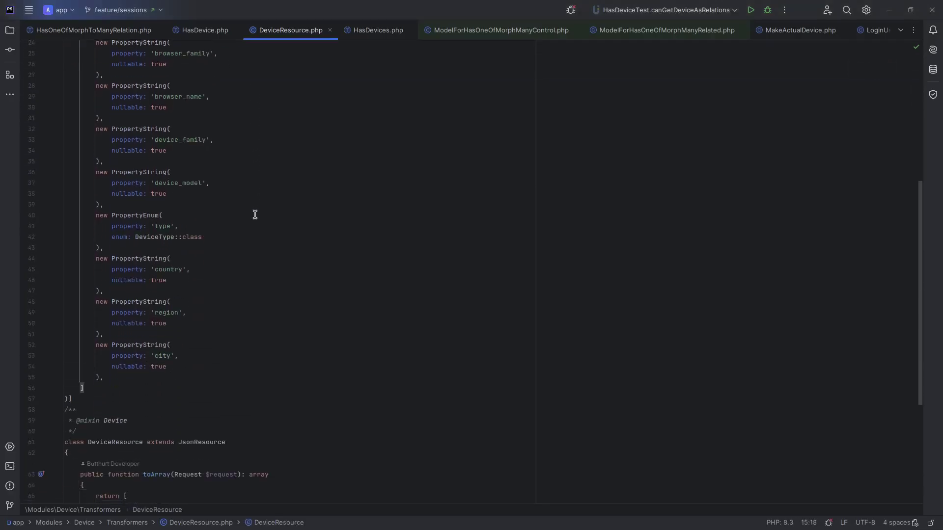
{"action": "scroll", "coordinate": [254, 214], "scroll_direction": "down", "scroll_amount": 3}
{"action": "scroll", "coordinate": [254, 214], "scroll_direction": "down", "scroll_amount": 1}
{"action": "scroll", "coordinate": [254, 213], "scroll_direction": "down", "scroll_amount": 1}
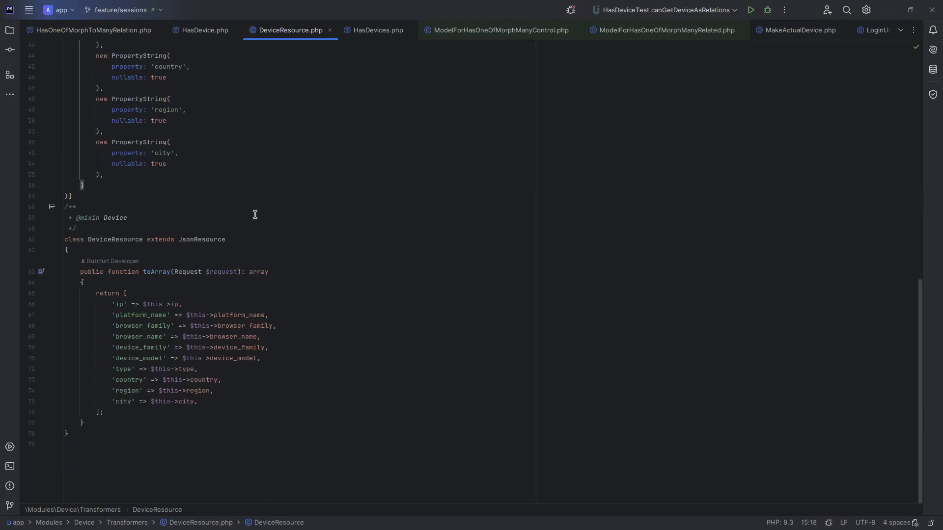
Highlight the withDevice call in GetSessions, then view SessionResource's nested DeviceResource reference.
{"action": "left_click_drag", "start_coordinate": [324, 336], "coordinate": [390, 330]}
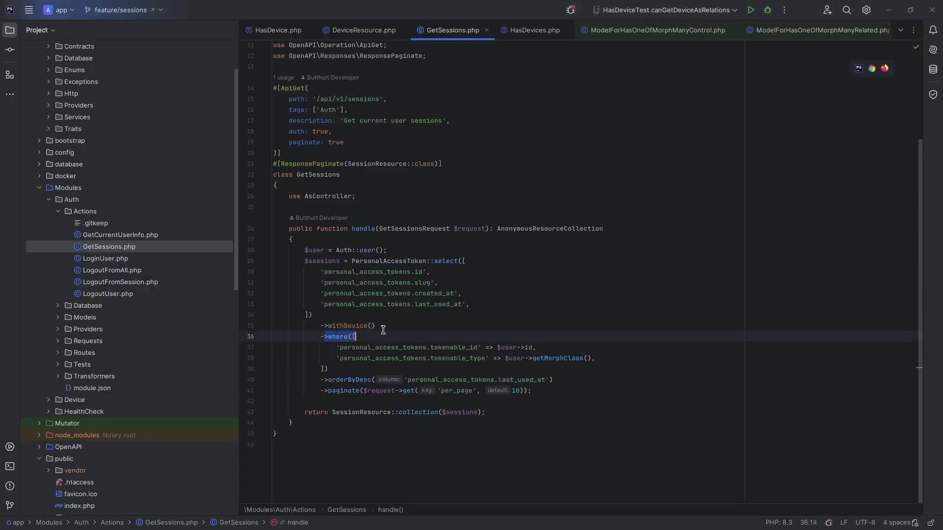
{"action": "triple_click", "coordinate": [389, 329]}
{"action": "left_click", "coordinate": [389, 329]}
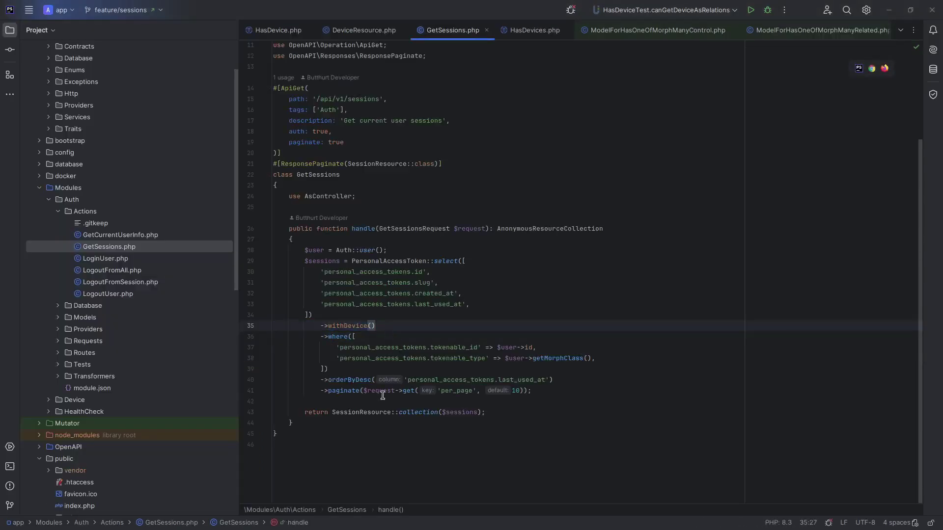
{"action": "left_click", "coordinate": [385, 413], "text": "ctrl"}
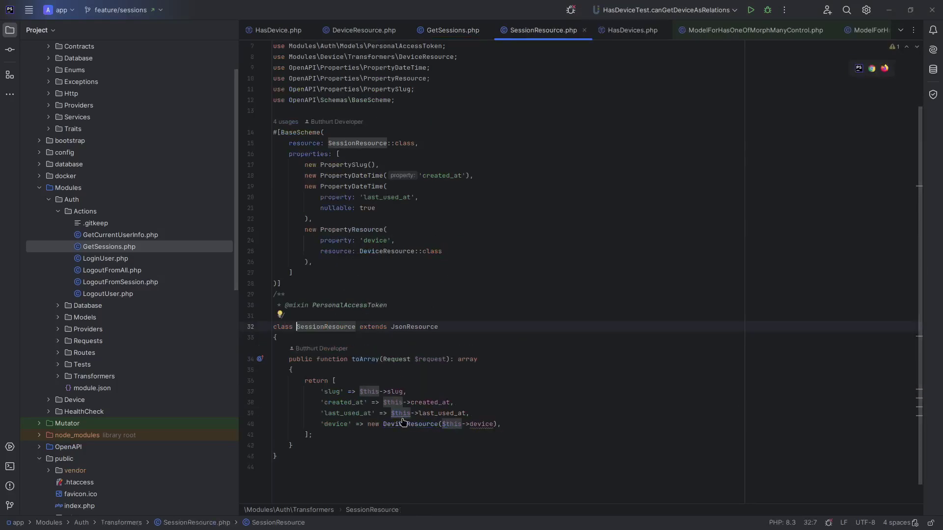
{"action": "left_click_drag", "start_coordinate": [359, 252], "coordinate": [442, 251]}
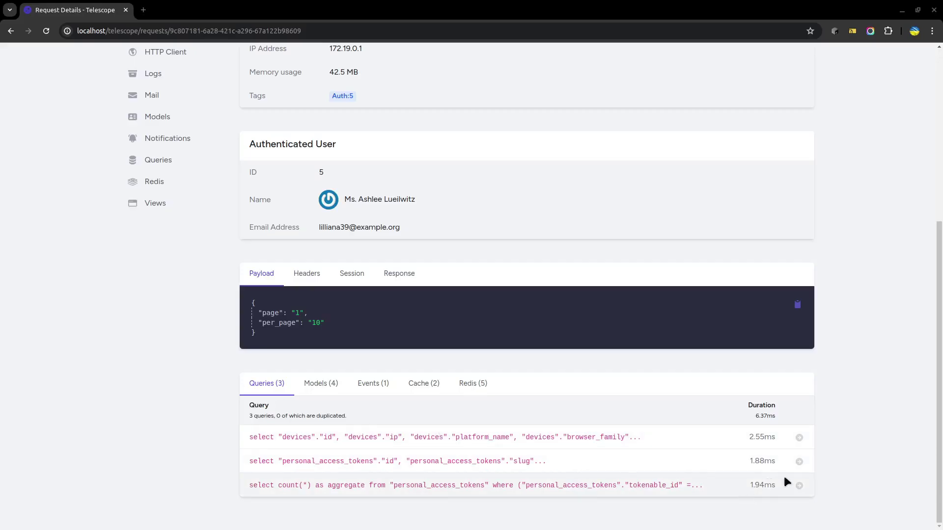
Inspect the personal_access_tokens query SQL and return to the request details.
{"action": "left_click", "coordinate": [798, 462]}
{"action": "scroll", "coordinate": [436, 335], "scroll_direction": "down", "scroll_amount": 2}
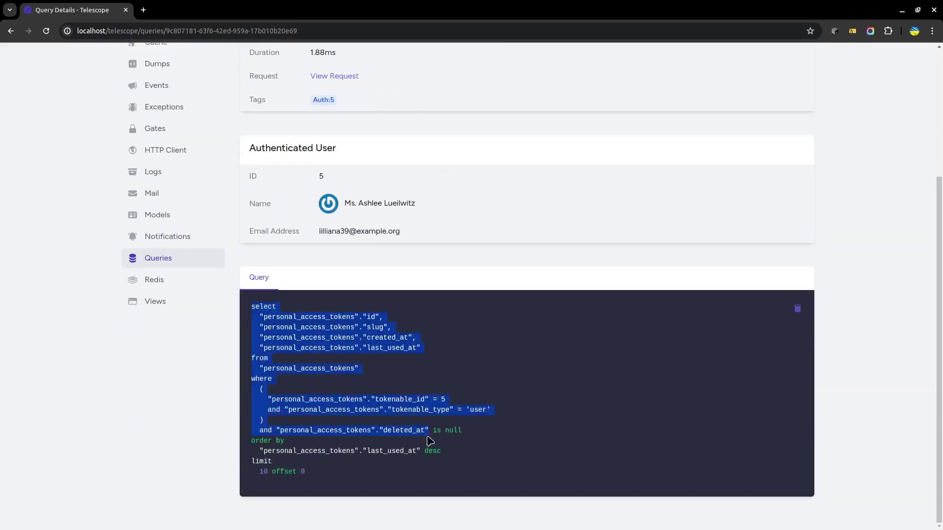
{"action": "left_click_drag", "start_coordinate": [252, 309], "coordinate": [443, 482]}
{"action": "left_click", "coordinate": [381, 464]}
{"action": "left_click", "coordinate": [18, 30]}
{"action": "scroll", "coordinate": [566, 404], "scroll_direction": "down", "scroll_amount": 5}
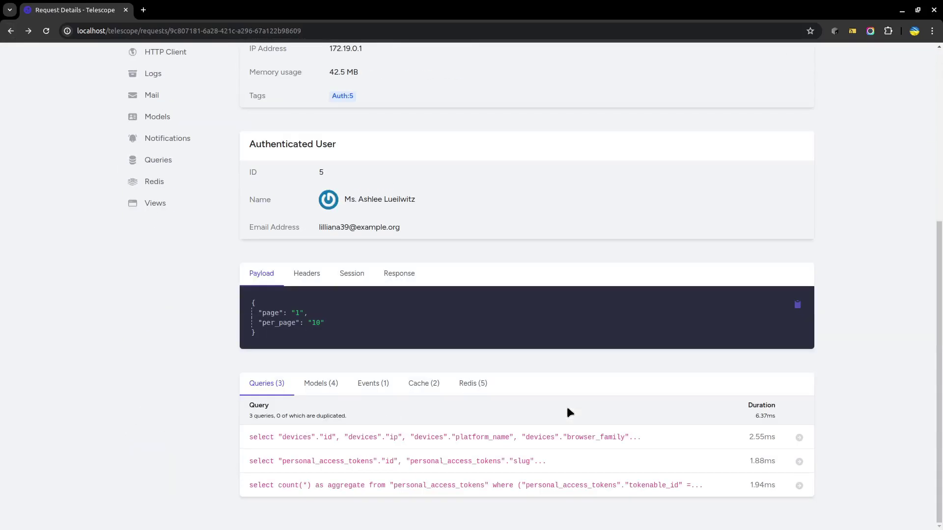
Inspect the devices query details, highlighting the matched entity ids.
{"action": "left_click", "coordinate": [797, 437]}
{"action": "scroll", "coordinate": [449, 303], "scroll_direction": "down", "scroll_amount": 5}
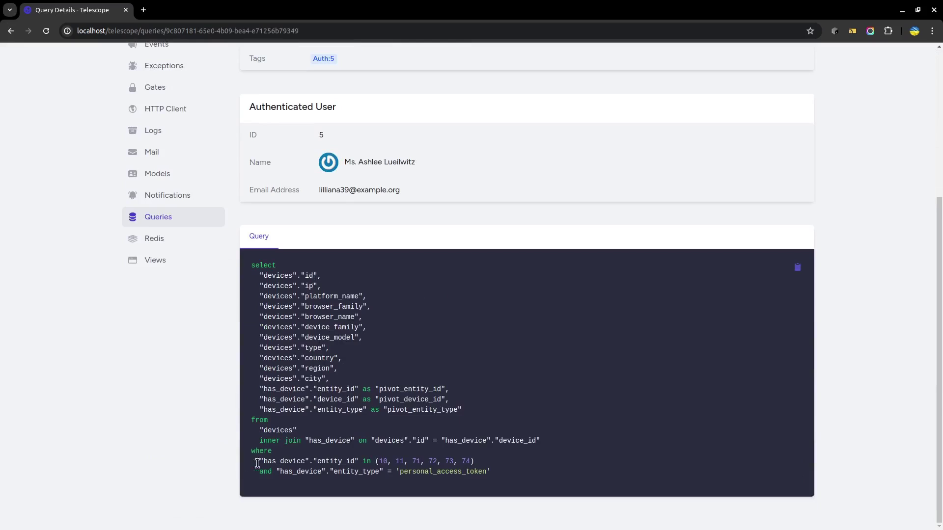
{"action": "left_click_drag", "start_coordinate": [263, 461], "coordinate": [496, 466]}
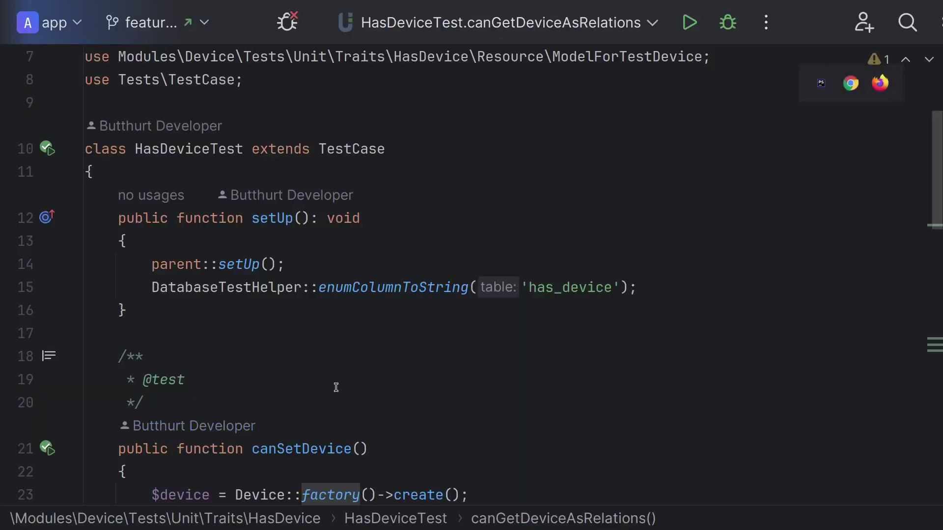
{"action": "left_click", "coordinate": [313, 352]}
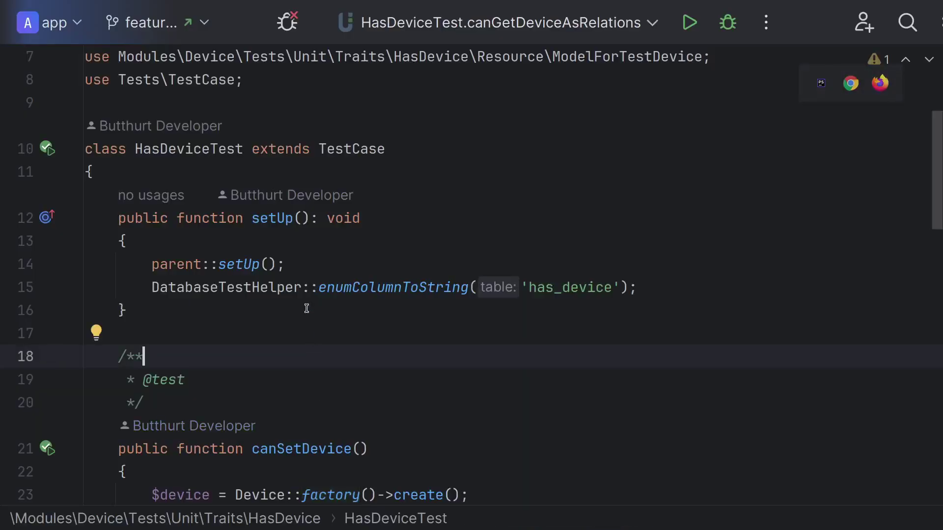
{"action": "scroll", "coordinate": [306, 311], "scroll_direction": "down", "scroll_amount": 2}
{"action": "scroll", "coordinate": [305, 312], "scroll_direction": "down", "scroll_amount": 2}
{"action": "scroll", "coordinate": [304, 312], "scroll_direction": "down", "scroll_amount": 1}
{"action": "scroll", "coordinate": [304, 312], "scroll_direction": "down", "scroll_amount": 3}
{"action": "scroll", "coordinate": [304, 311], "scroll_direction": "down", "scroll_amount": 3}
{"action": "scroll", "coordinate": [305, 311], "scroll_direction": "down", "scroll_amount": 4}
{"action": "scroll", "coordinate": [304, 313], "scroll_direction": "up", "scroll_amount": 4}
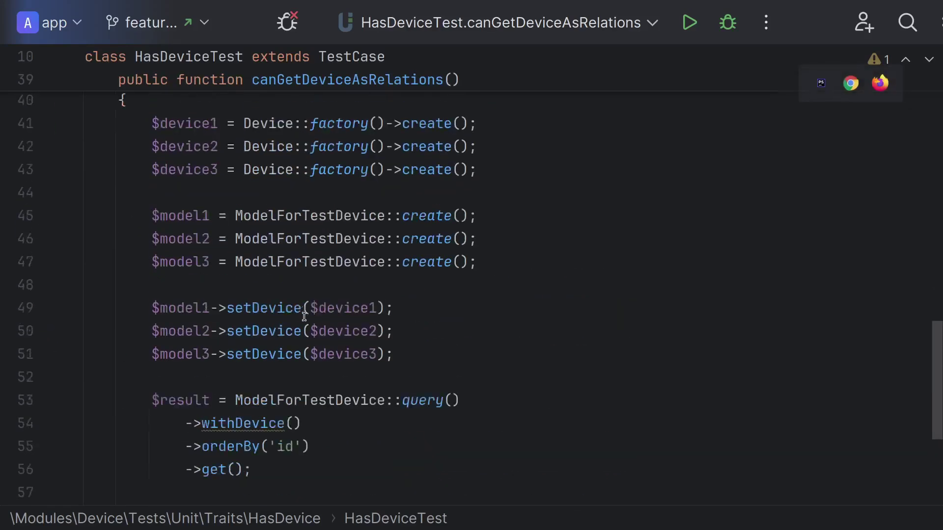
{"action": "scroll", "coordinate": [305, 320], "scroll_direction": "up", "scroll_amount": 4}
{"action": "scroll", "coordinate": [305, 319], "scroll_direction": "up", "scroll_amount": 5}
{"action": "scroll", "coordinate": [354, 320], "scroll_direction": "up", "scroll_amount": 2}
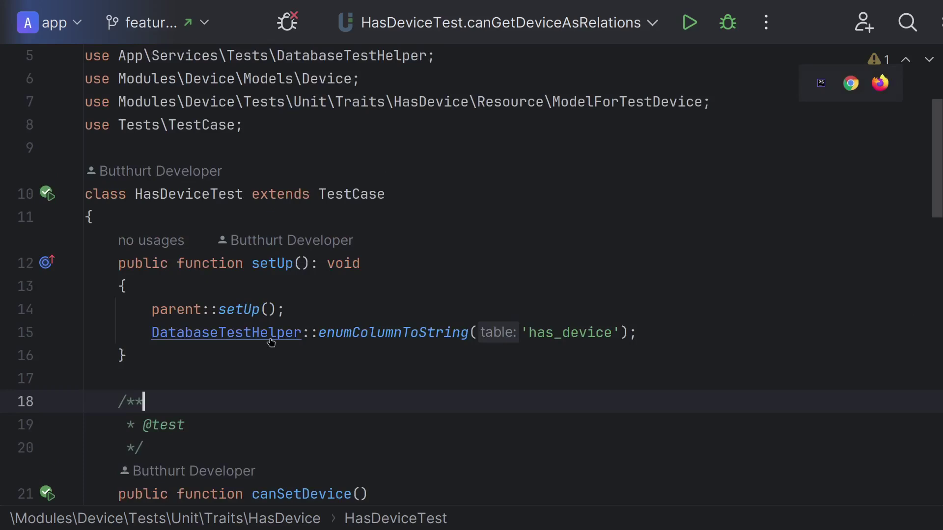
Navigate to enumColumnToString and highlight its ALTER TABLE/COLUMN parts and the entity_type default.
{"action": "left_click", "coordinate": [352, 341], "text": "ctrl"}
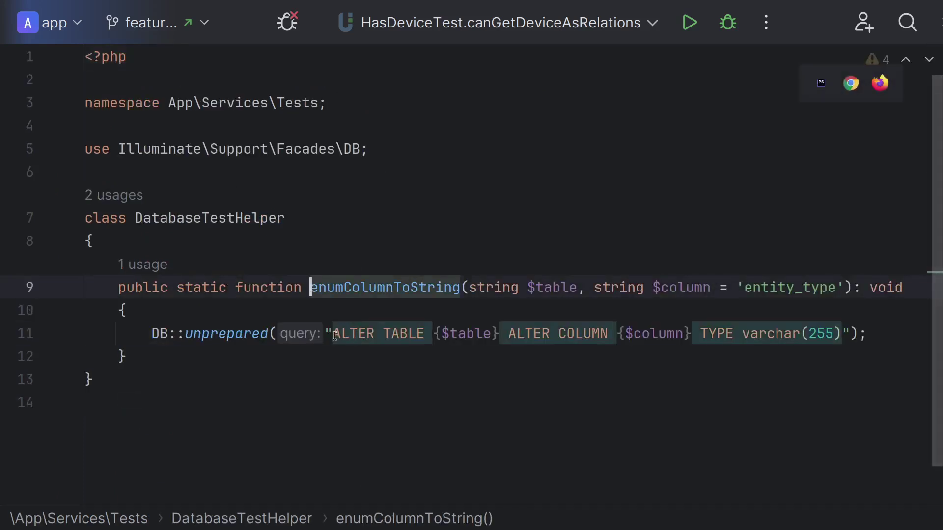
{"action": "left_click_drag", "start_coordinate": [335, 335], "coordinate": [508, 333]}
{"action": "left_click_drag", "start_coordinate": [589, 334], "coordinate": [715, 333]}
{"action": "left_click", "coordinate": [717, 333]}
{"action": "double_click", "coordinate": [780, 286]}
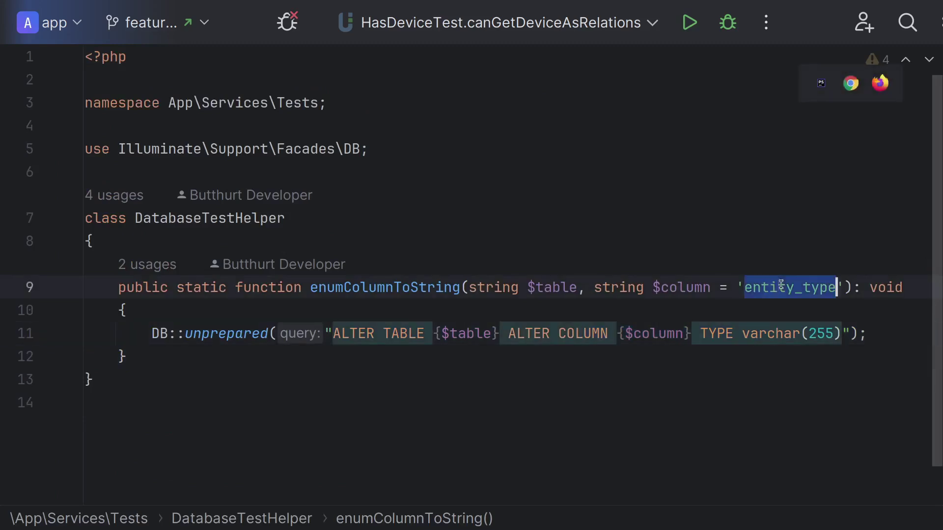